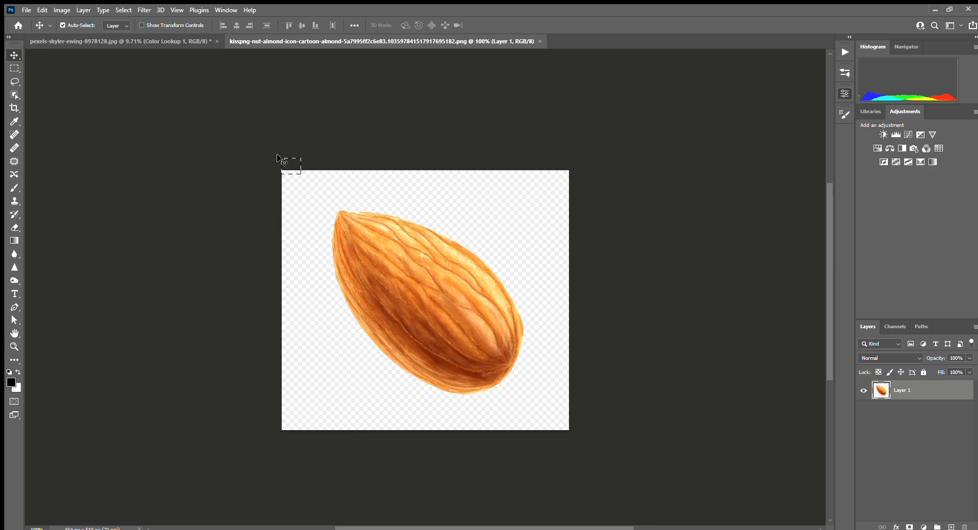
Step: Move the almond into the squirrel photo, scale it to about 297%, and place it above the squirrel's head
{"action": "left_click_drag", "start_coordinate": [317, 226], "coordinate": [250, 143]}
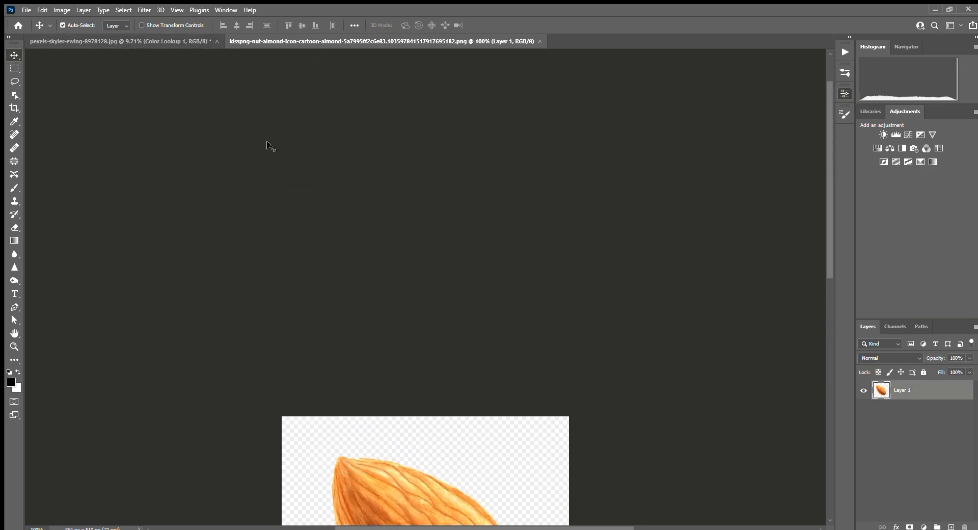
{"action": "left_click_drag", "start_coordinate": [343, 307], "coordinate": [338, 184]}
{"action": "key", "text": "ctrl+t"}
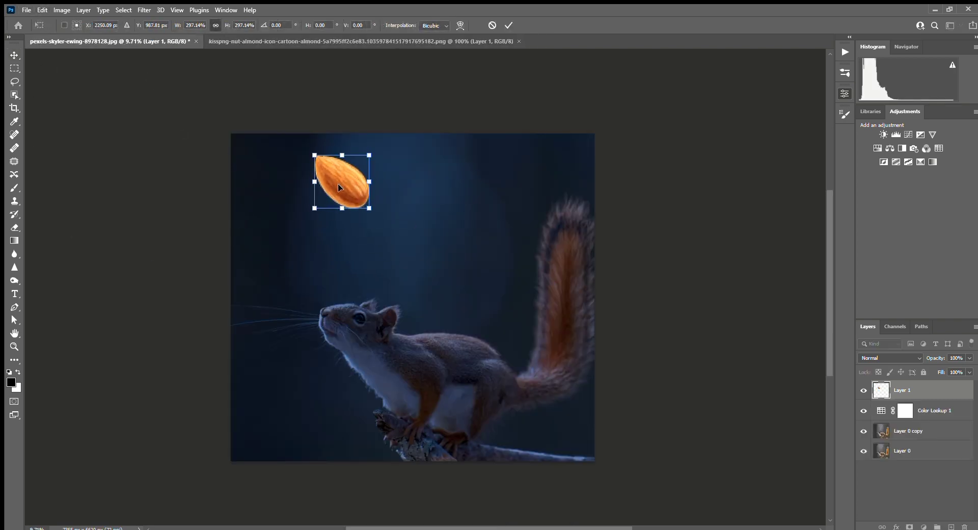
{"action": "key", "text": "Return"}
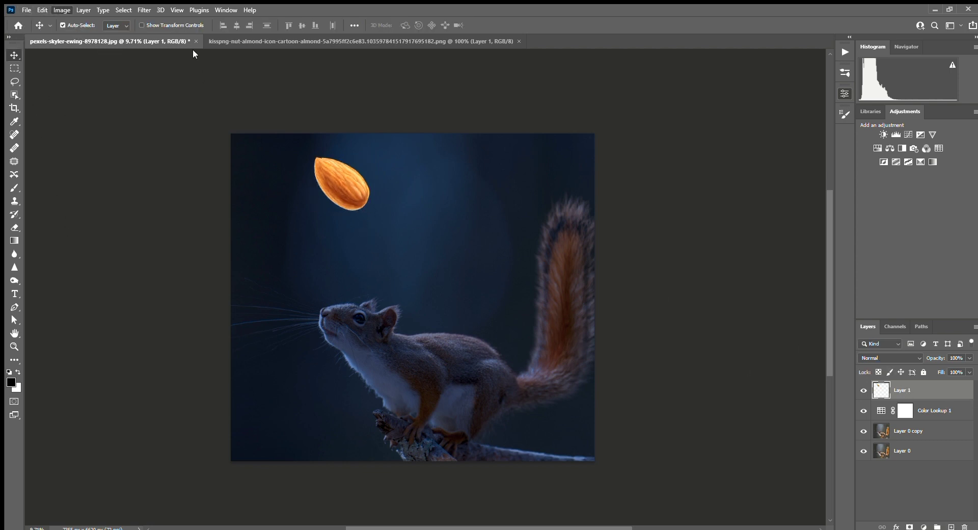
Step: Set the almond layer's blend mode to Linear Dodge (Add) and duplicate the layer
{"action": "key", "text": "i"}
{"action": "key", "text": "v"}
{"action": "left_click", "coordinate": [918, 357]}
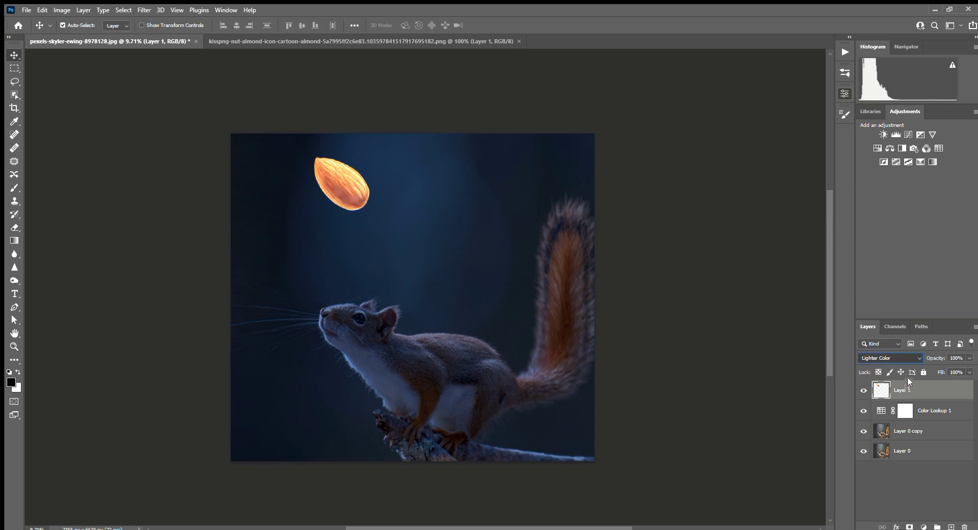
{"action": "left_click", "coordinate": [907, 376]}
{"action": "left_click_drag", "start_coordinate": [934, 389], "coordinate": [950, 527]}
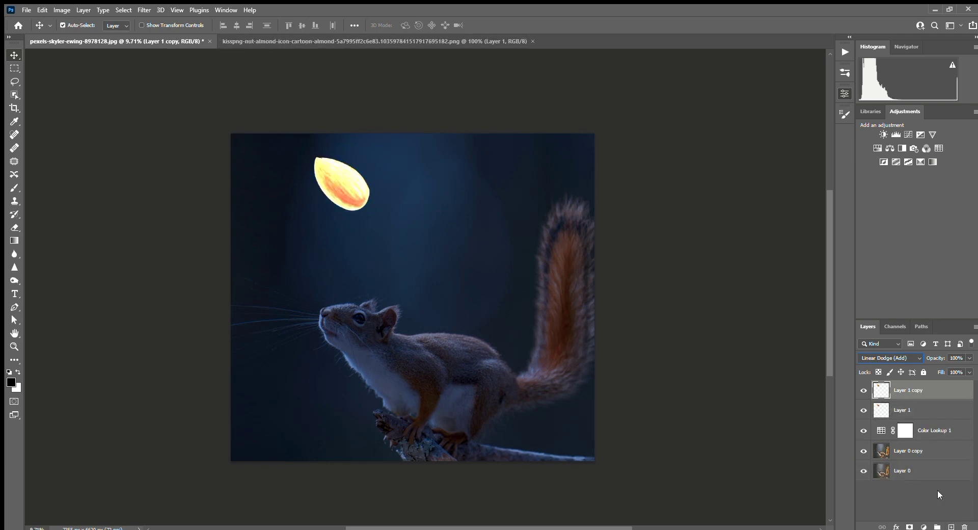
Step: Try Color Dodge on the almond copy, then return it to Linear Dodge (Add) with a 35% fill
{"action": "left_click", "coordinate": [910, 356]}
{"action": "left_click", "coordinate": [904, 372]}
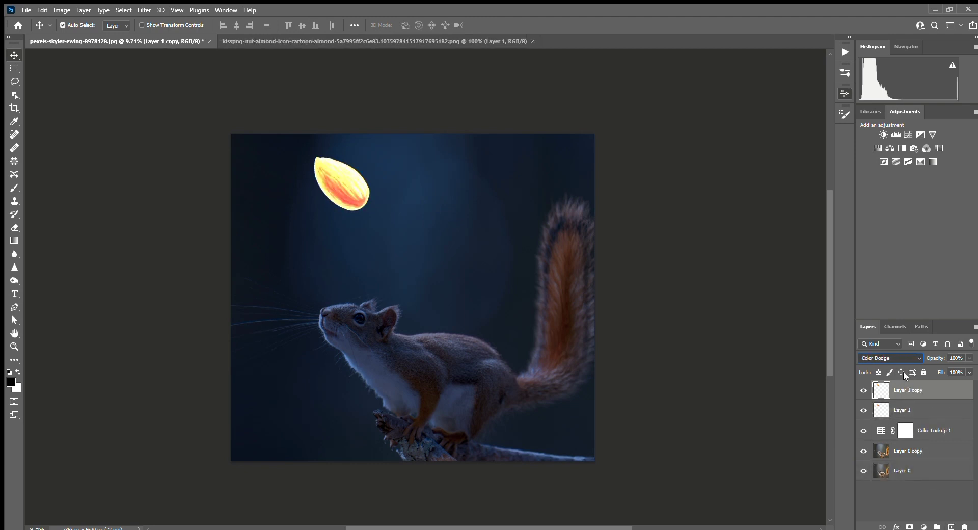
{"action": "key", "text": "Down"}
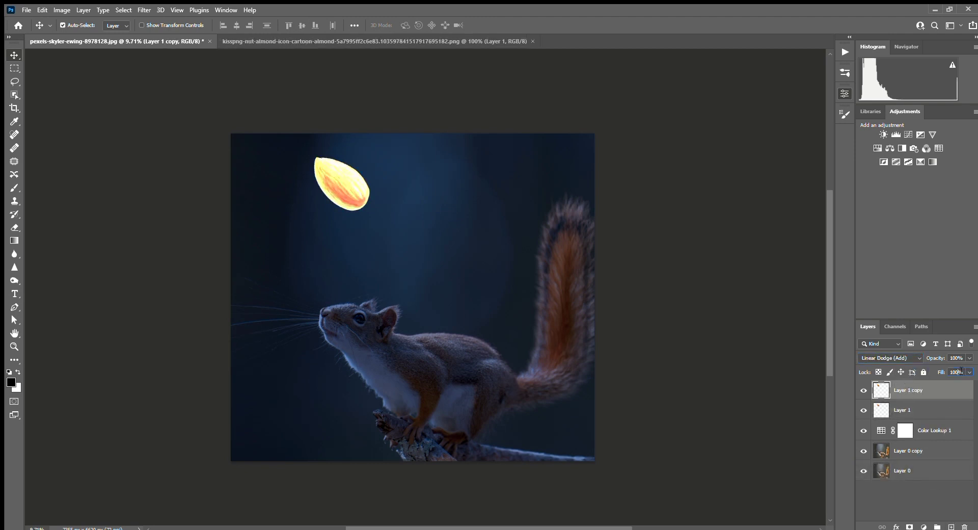
{"action": "left_click_drag", "start_coordinate": [933, 387], "coordinate": [935, 390]}
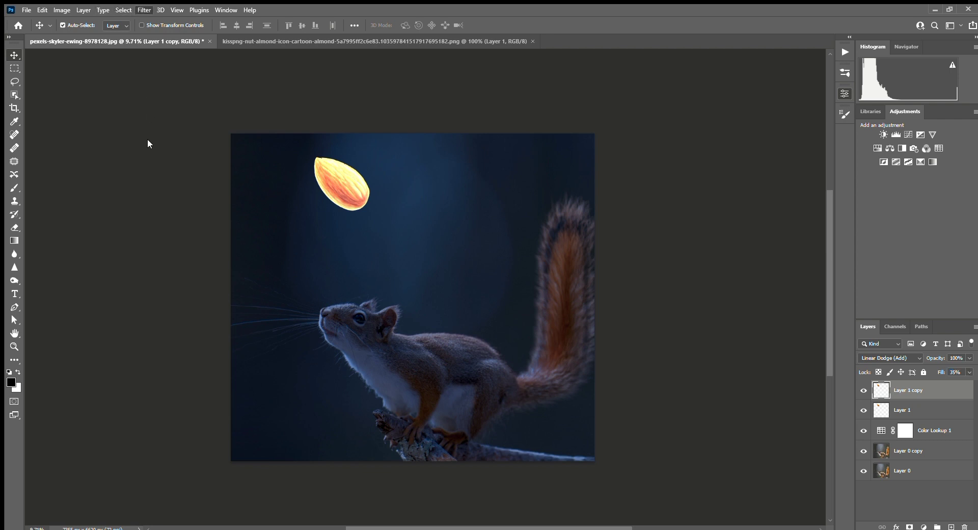
Step: Blur the almond copy into a soft glow and set its fill to 70%
{"action": "key", "text": "h"}
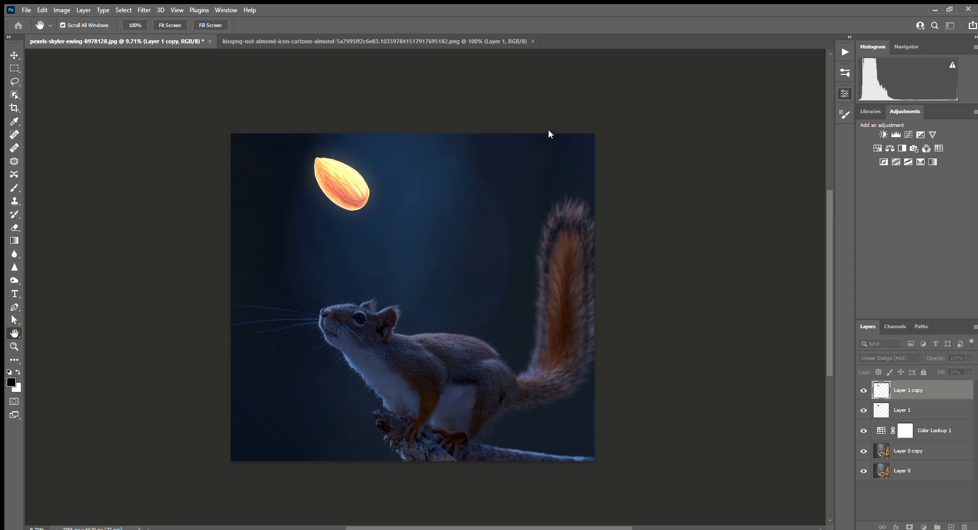
{"action": "key", "text": "v"}
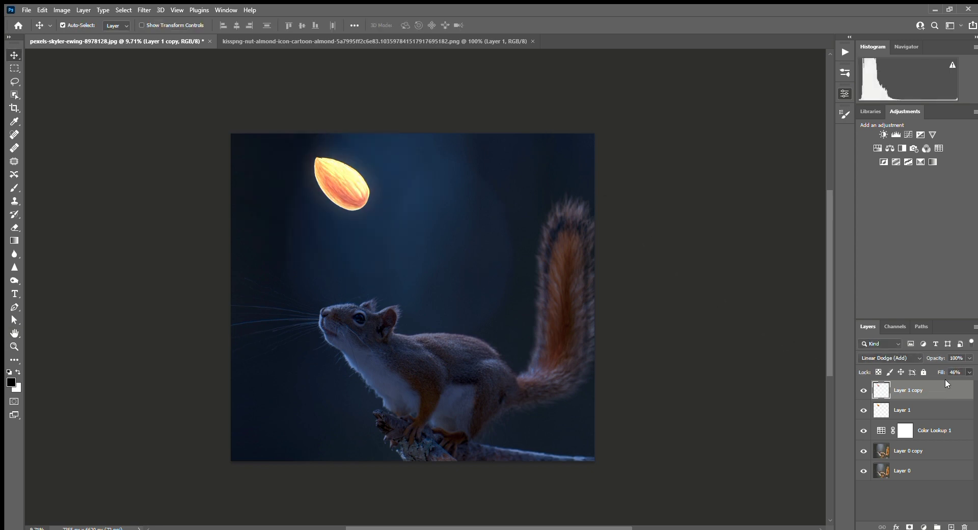
{"action": "key", "text": "shift+8"}
{"action": "key", "text": "shift+6"}
{"action": "key", "text": "shift+7"}
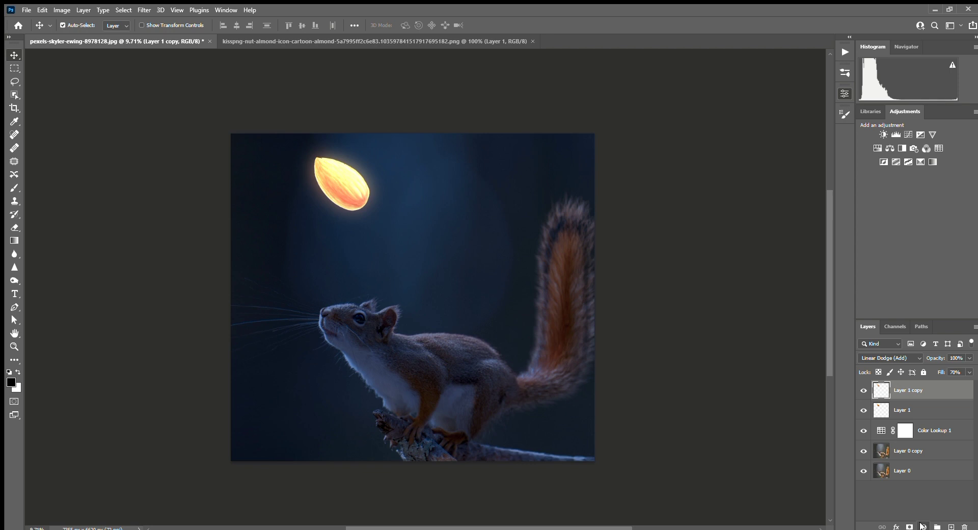
Step: Add a golden-orange Solid Color fill layer above the almond layers
{"action": "left_click", "coordinate": [900, 372]}
{"action": "left_click_drag", "start_coordinate": [409, 228], "coordinate": [480, 148]}
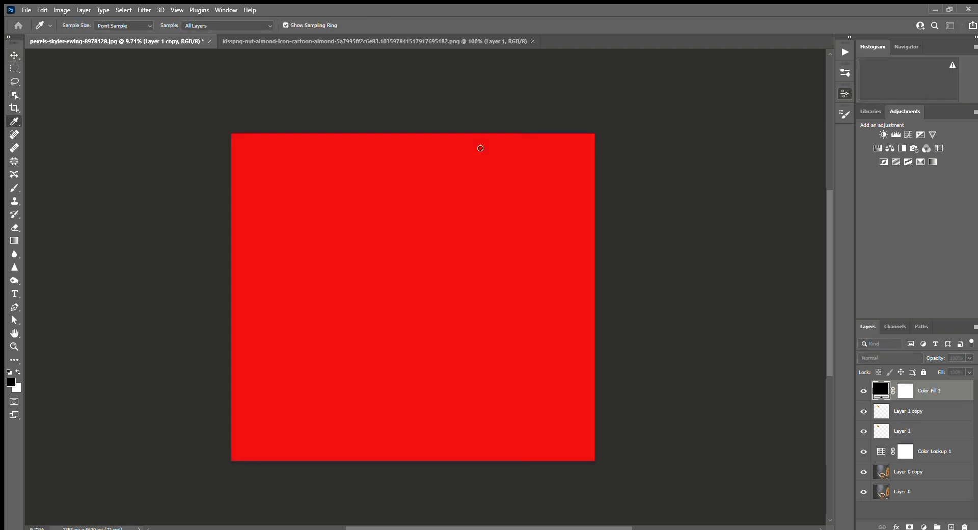
{"action": "left_click_drag", "start_coordinate": [502, 208], "coordinate": [506, 240]}
{"action": "left_click", "coordinate": [572, 129]}
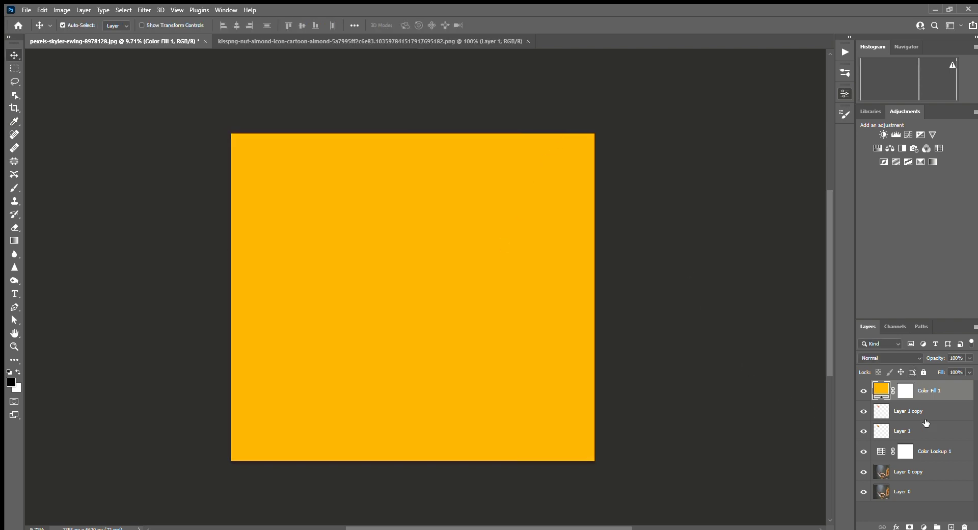
Step: Set the orange fill layer's blend mode to Overlay and invert its mask to black
{"action": "left_click", "coordinate": [913, 354]}
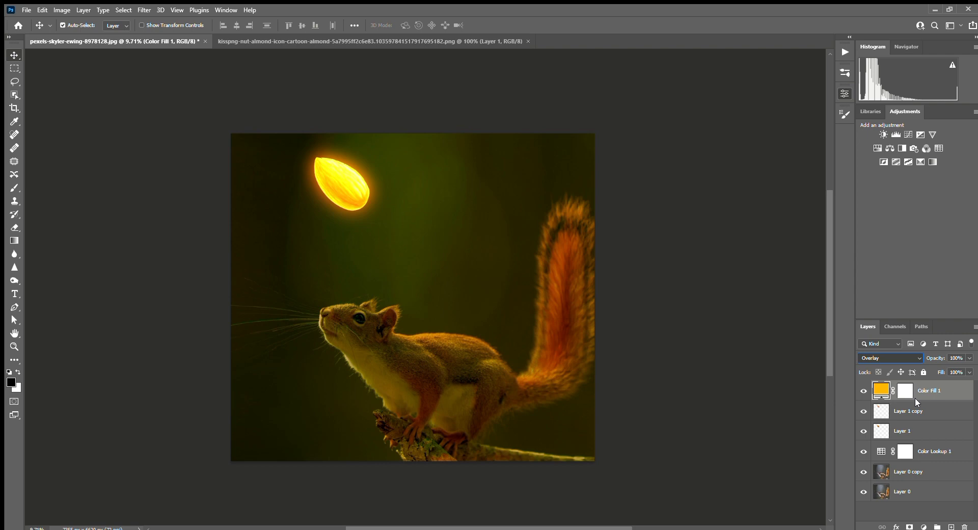
{"action": "left_click", "coordinate": [915, 397]}
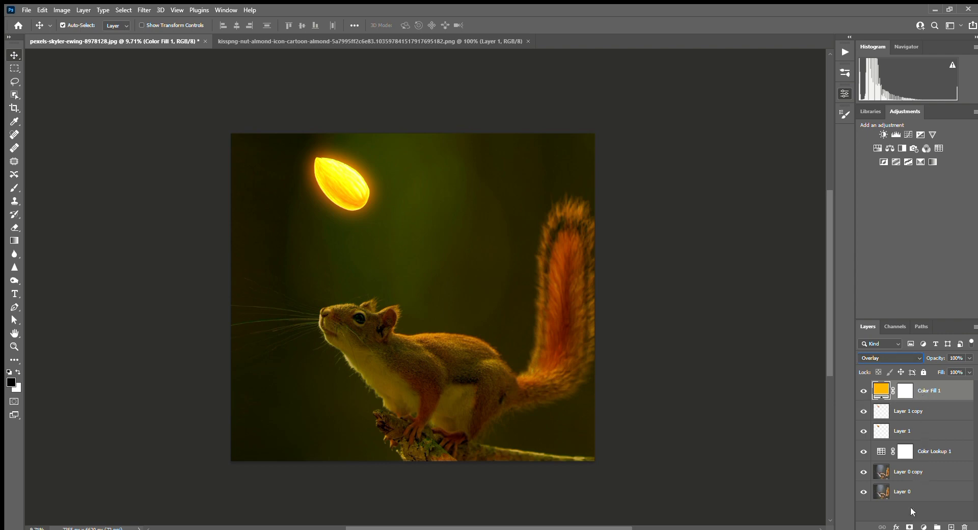
{"action": "left_click", "coordinate": [904, 390]}
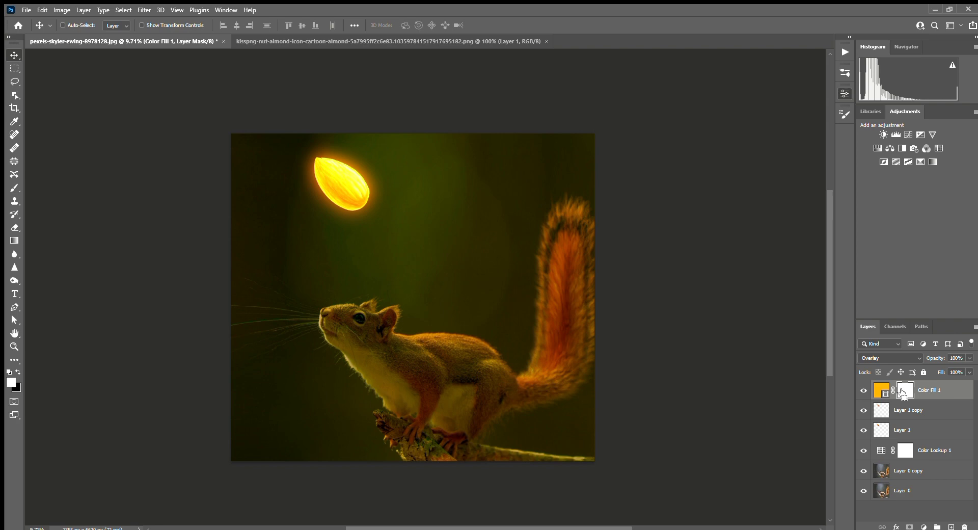
{"action": "key", "text": "ctrl+i"}
Step: Reveal the orange glow around the almond by painting white on the fill layer's mask with a large soft brush
{"action": "left_click", "coordinate": [14, 188]}
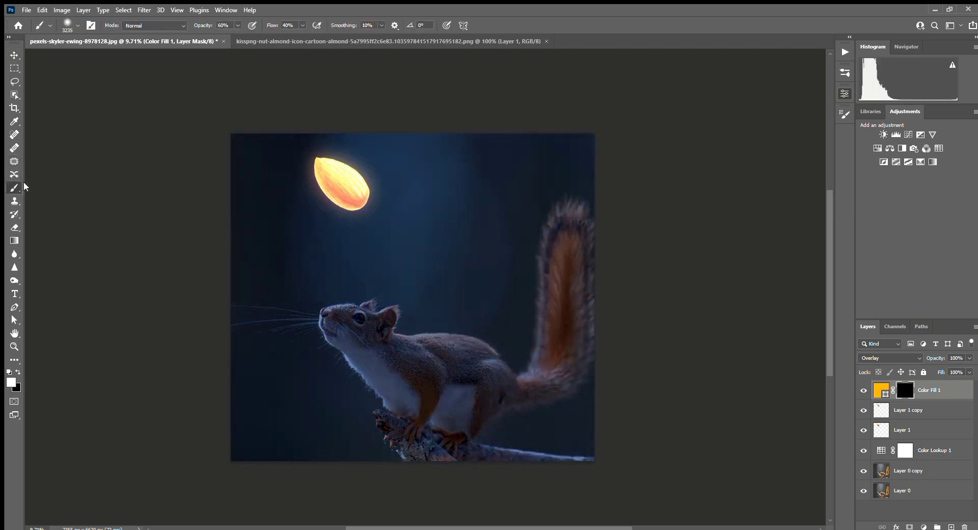
{"action": "left_click", "coordinate": [444, 197]}
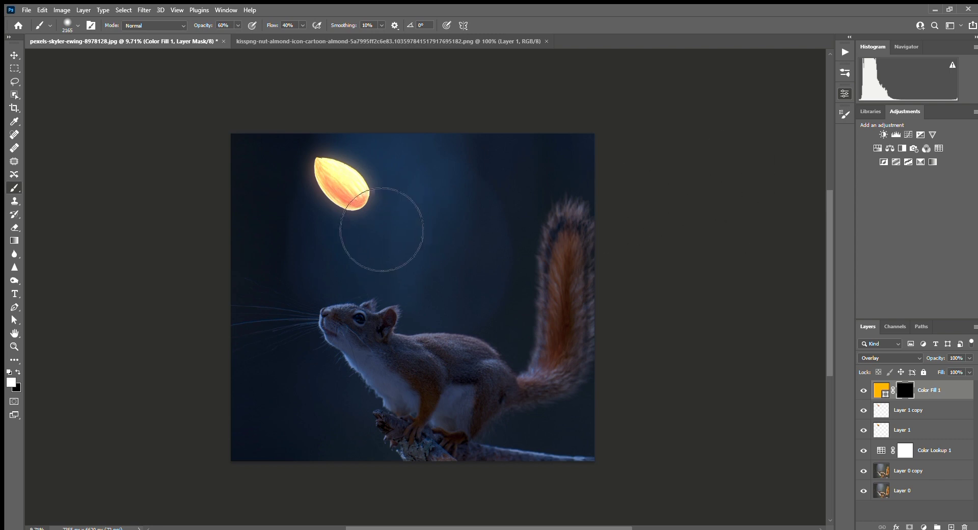
{"action": "mouse_move", "coordinate": [389, 240]}
{"action": "left_mouse_down"}
{"action": "mouse_move", "coordinate": [393, 229]}
{"action": "mouse_move", "coordinate": [402, 261]}
{"action": "left_mouse_up"}
Step: Paint orange light on the mask along the squirrel's back and across the top of its head and ear
{"action": "key", "text": "z"}
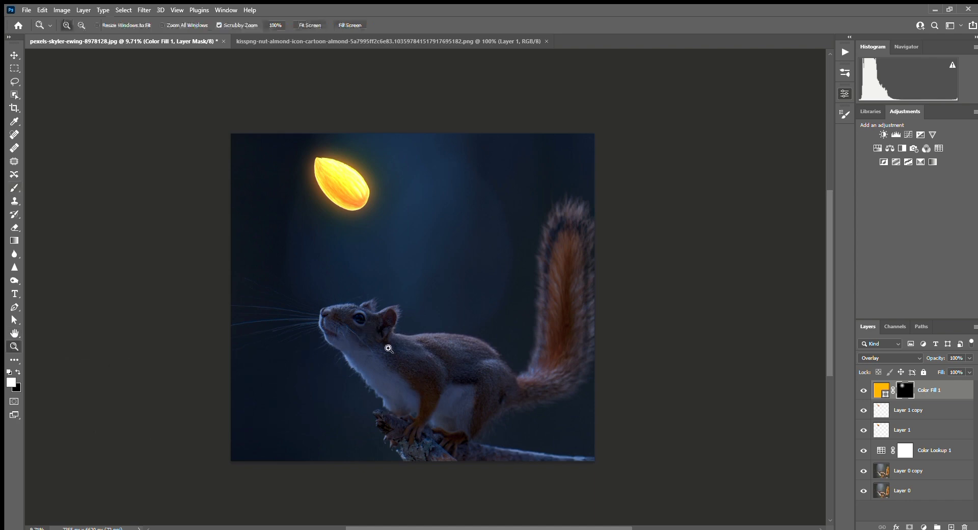
{"action": "left_click_drag", "start_coordinate": [386, 341], "coordinate": [489, 352]}
{"action": "key", "text": "b"}
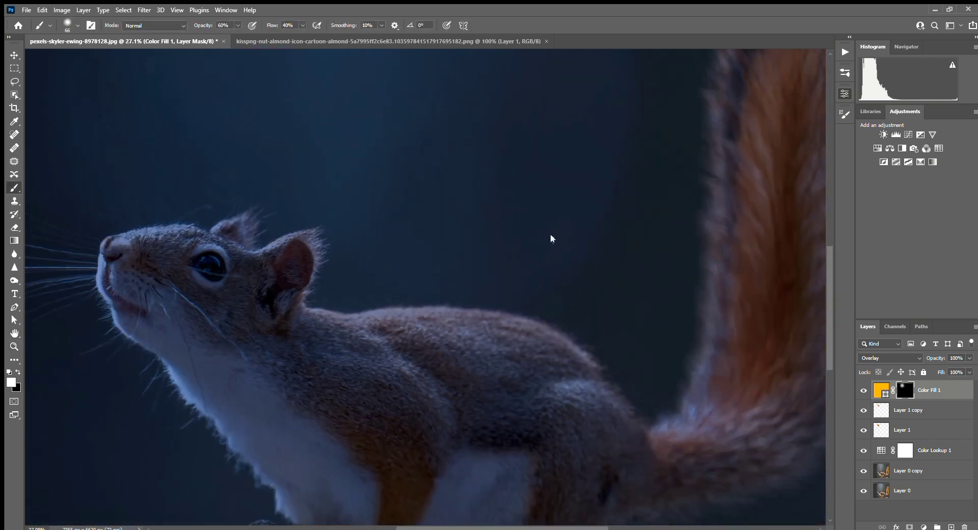
{"action": "mouse_move", "coordinate": [311, 314]}
{"action": "left_mouse_down"}
{"action": "mouse_move", "coordinate": [443, 324]}
{"action": "mouse_move", "coordinate": [581, 357]}
{"action": "left_mouse_up"}
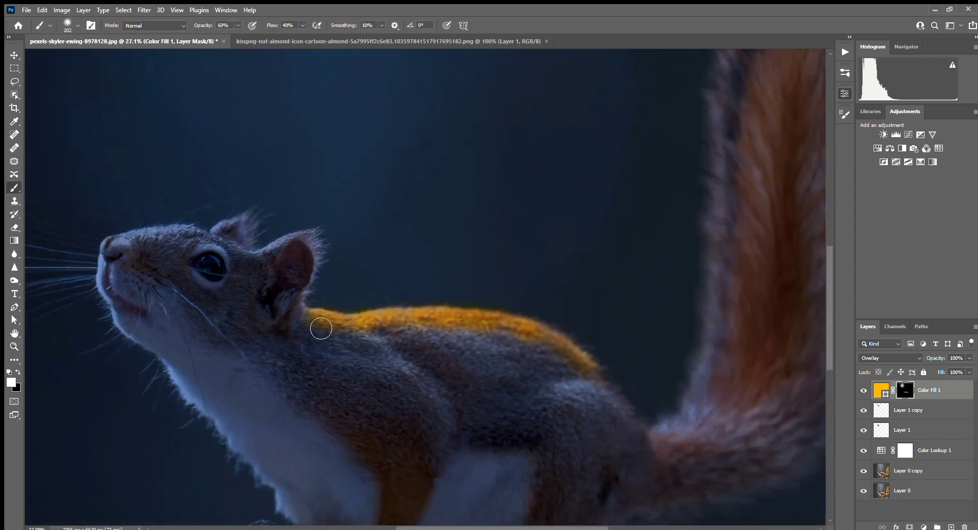
{"action": "left_click_drag", "start_coordinate": [143, 241], "coordinate": [297, 249]}
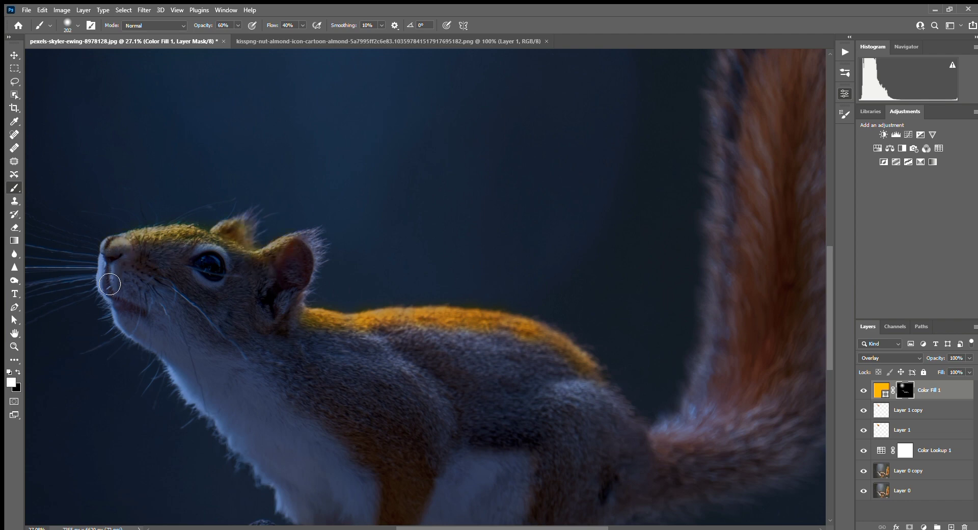
Step: Extend the orange light over the base of the tail, the upper body and the shoulder
{"action": "mouse_move", "coordinate": [630, 411]}
{"action": "left_mouse_down"}
{"action": "mouse_move", "coordinate": [675, 435]}
{"action": "mouse_move", "coordinate": [711, 394]}
{"action": "mouse_move", "coordinate": [727, 427]}
{"action": "left_mouse_up"}
{"action": "mouse_move", "coordinate": [311, 336]}
{"action": "left_mouse_down"}
{"action": "mouse_move", "coordinate": [553, 354]}
{"action": "mouse_move", "coordinate": [586, 391]}
{"action": "left_mouse_up"}
{"action": "left_click", "coordinate": [417, 374]}
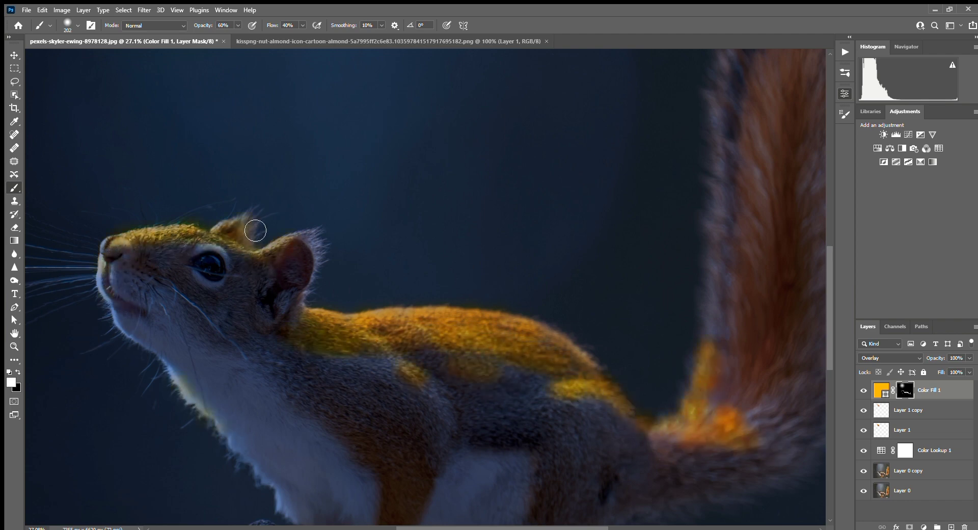
{"action": "left_click_drag", "start_coordinate": [308, 283], "coordinate": [367, 335]}
Step: Paint orange light on the mask down the squirrel's tail and along the branch with a larger brush
{"action": "key", "text": "ctrl+space"}
{"action": "left_click_drag", "start_coordinate": [358, 432], "coordinate": [131, 384]}
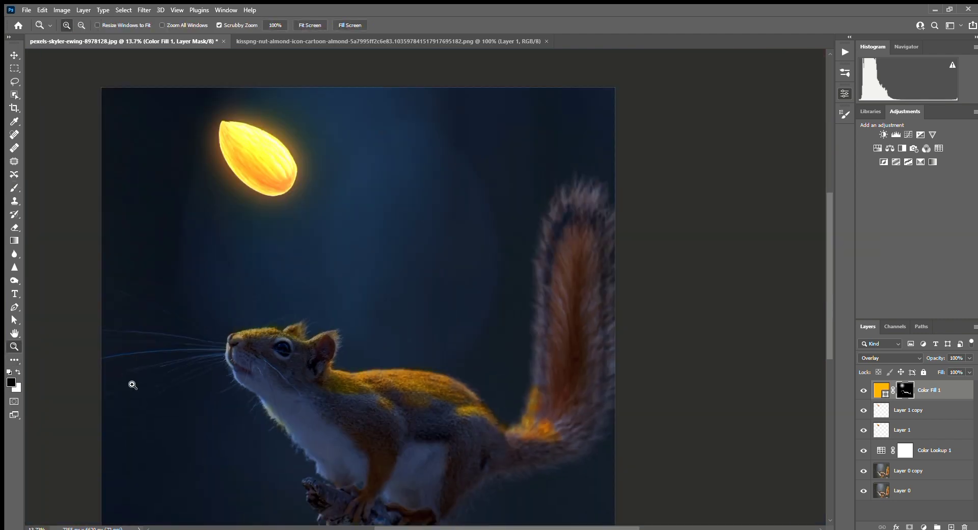
{"action": "right_click", "coordinate": [557, 251], "text": "alt"}
{"action": "mouse_move", "coordinate": [561, 250]}
{"action": "left_mouse_down"}
{"action": "mouse_move", "coordinate": [548, 423]}
{"action": "mouse_move", "coordinate": [574, 321]}
{"action": "mouse_move", "coordinate": [574, 375]}
{"action": "left_mouse_up"}
{"action": "scroll", "coordinate": [508, 494], "scroll_direction": "down", "scroll_amount": 3}
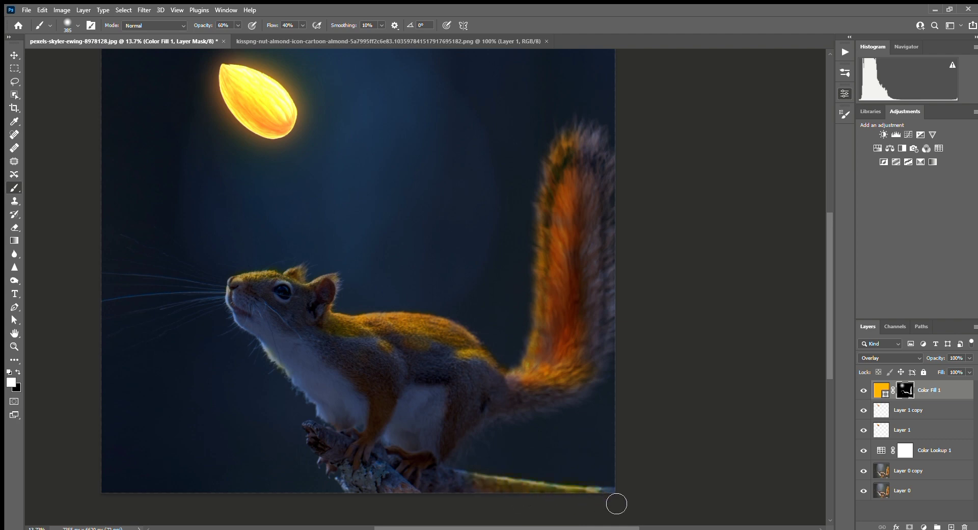
Step: Reduce the excess orange light on the squirrel's body by painting black on the mask
{"action": "key", "text": "x"}
{"action": "right_click", "coordinate": [306, 419], "text": "alt"}
{"action": "mouse_move", "coordinate": [452, 421]}
{"action": "left_mouse_down"}
{"action": "mouse_move", "coordinate": [372, 416]}
{"action": "mouse_move", "coordinate": [467, 459]}
{"action": "mouse_move", "coordinate": [652, 363]}
{"action": "mouse_move", "coordinate": [579, 470]}
{"action": "mouse_move", "coordinate": [382, 453]}
{"action": "left_mouse_up"}
{"action": "key", "text": "x"}
{"action": "right_click", "coordinate": [384, 233], "text": "alt"}
{"action": "right_click", "coordinate": [384, 233], "text": "alt"}
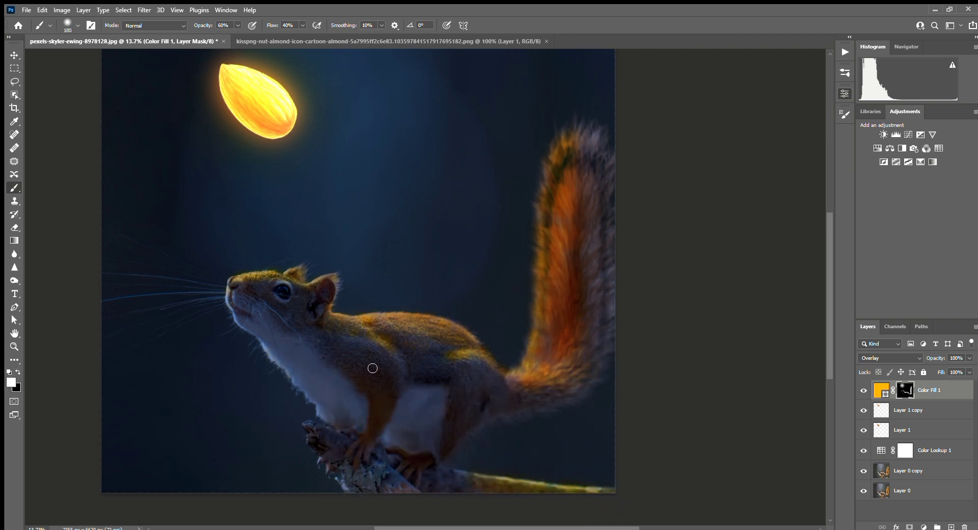
Step: Refine the orange light around the tip of the tail by alternating black and white on the mask
{"action": "key", "text": "x"}
{"action": "left_click_drag", "start_coordinate": [592, 144], "coordinate": [606, 163]}
{"action": "left_click", "coordinate": [14, 371]}
{"action": "mouse_move", "coordinate": [578, 134]}
{"action": "left_mouse_down"}
{"action": "mouse_move", "coordinate": [593, 140]}
{"action": "mouse_move", "coordinate": [589, 150]}
{"action": "mouse_move", "coordinate": [591, 125]}
{"action": "left_mouse_up"}
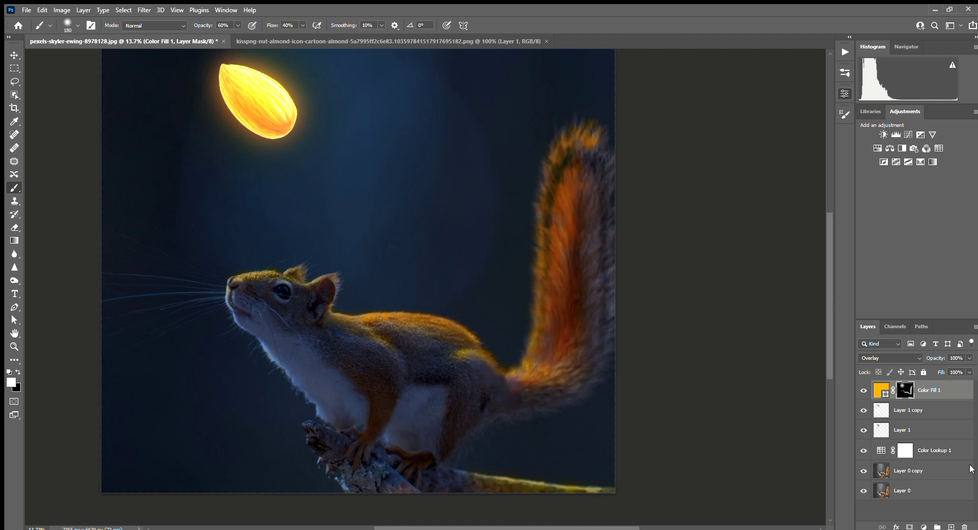
Step: Duplicate the orange fill layer with its mask and set the copy's fill to 48%
{"action": "left_click", "coordinate": [929, 390]}
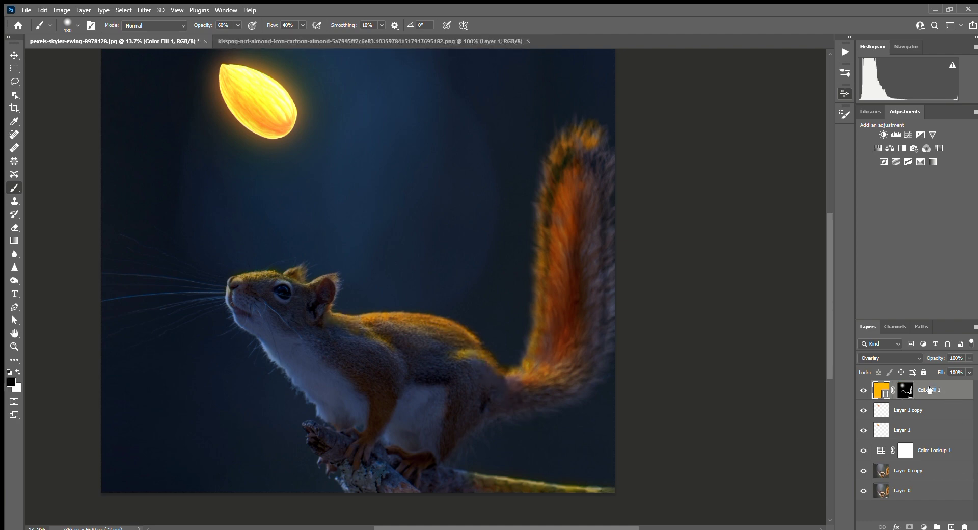
{"action": "left_click_drag", "start_coordinate": [936, 390], "coordinate": [951, 526]}
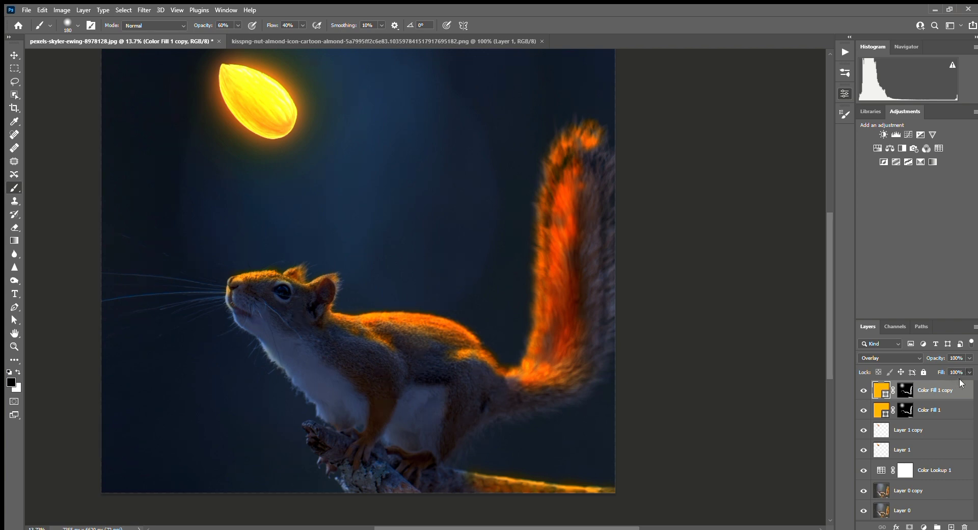
{"action": "mouse_move", "coordinate": [959, 379]}
{"action": "left_mouse_down"}
{"action": "mouse_move", "coordinate": [930, 383]}
{"action": "mouse_move", "coordinate": [954, 392]}
{"action": "left_mouse_up"}
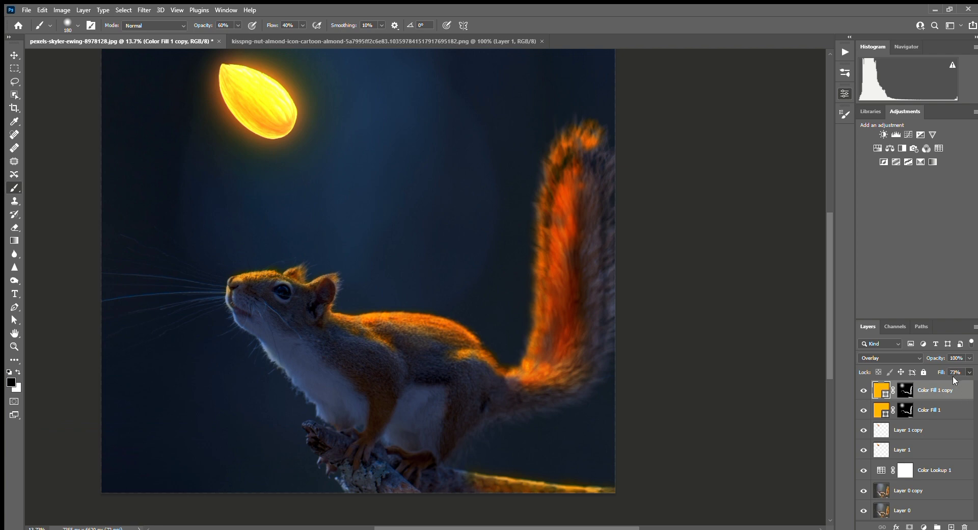
{"action": "left_click_drag", "start_coordinate": [947, 377], "coordinate": [942, 385]}
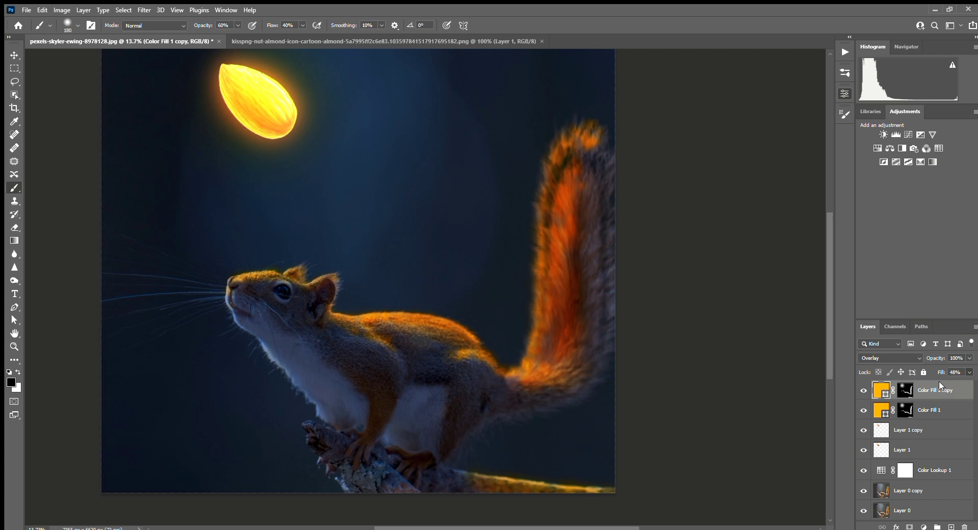
Step: Examine the whole composition and compare it with and without the Color Fill 1 copy 2 layer
{"action": "left_click", "coordinate": [14, 347]}
{"action": "mouse_move", "coordinate": [333, 328]}
{"action": "left_mouse_down"}
{"action": "mouse_move", "coordinate": [282, 325]}
{"action": "mouse_move", "coordinate": [295, 327]}
{"action": "left_mouse_up"}
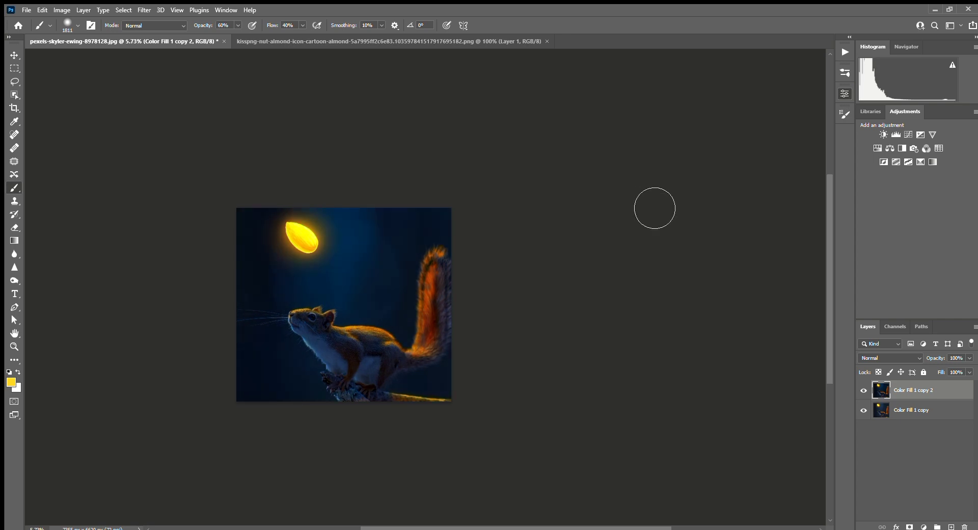
{"action": "left_click", "coordinate": [14, 346]}
{"action": "mouse_move", "coordinate": [369, 375]}
{"action": "left_mouse_down"}
{"action": "mouse_move", "coordinate": [421, 379]}
{"action": "mouse_move", "coordinate": [371, 392]}
{"action": "mouse_move", "coordinate": [380, 376]}
{"action": "left_mouse_up"}
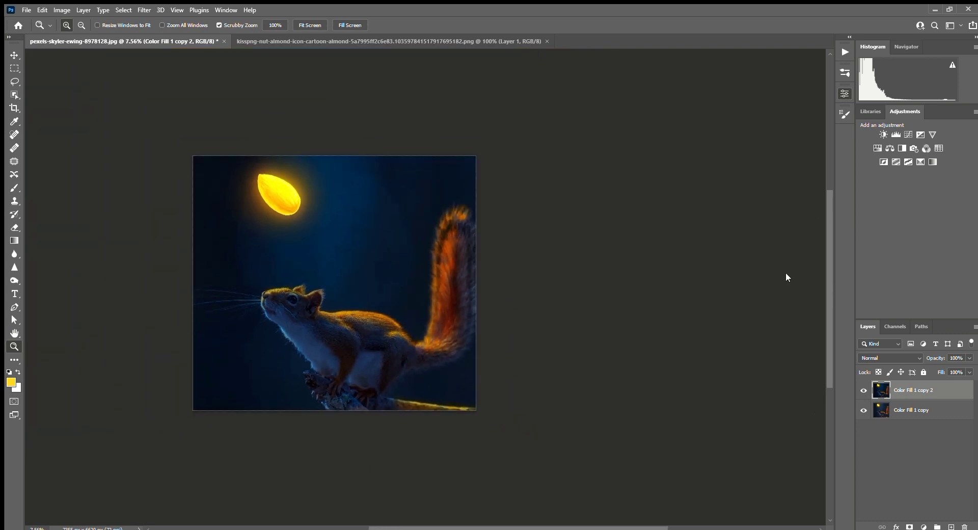
{"action": "left_click", "coordinate": [865, 390]}
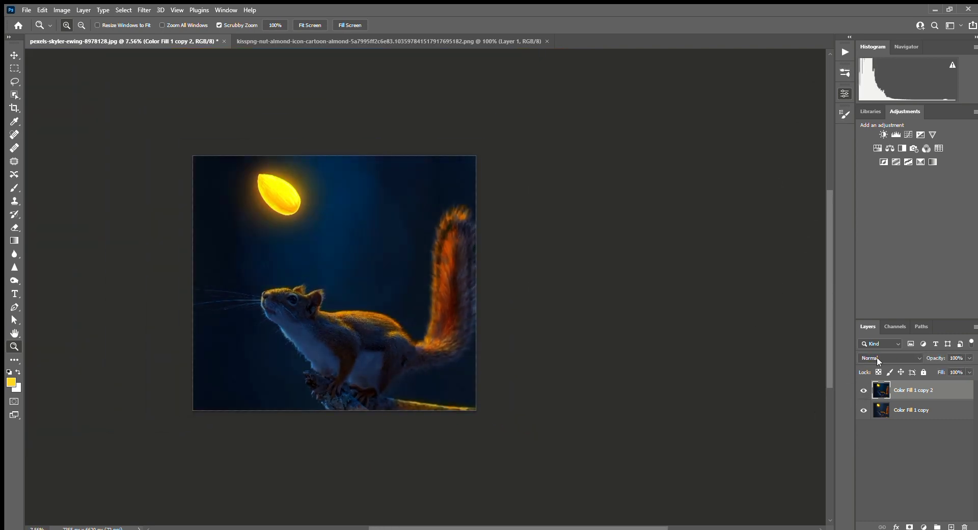